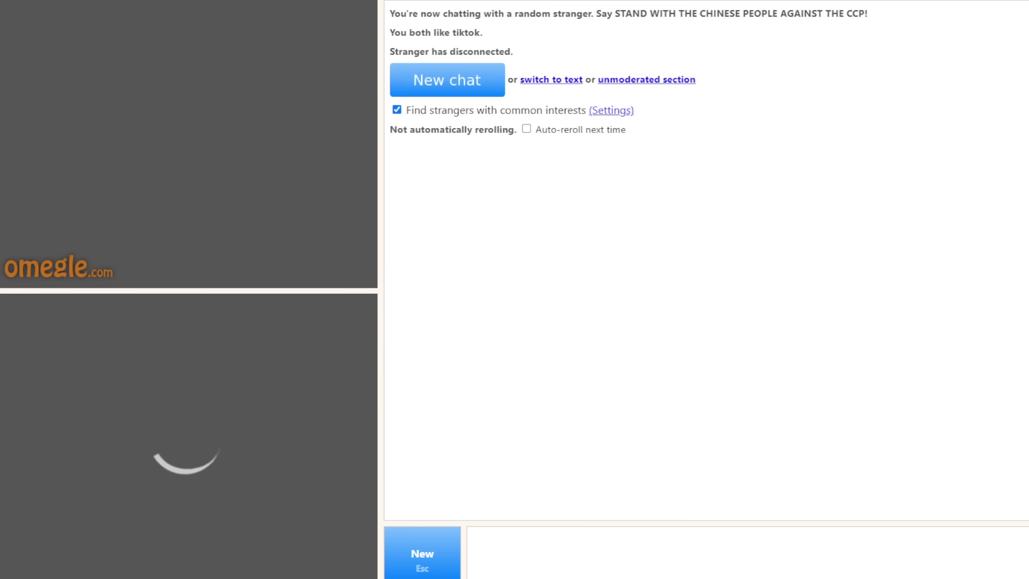
key("Escape")
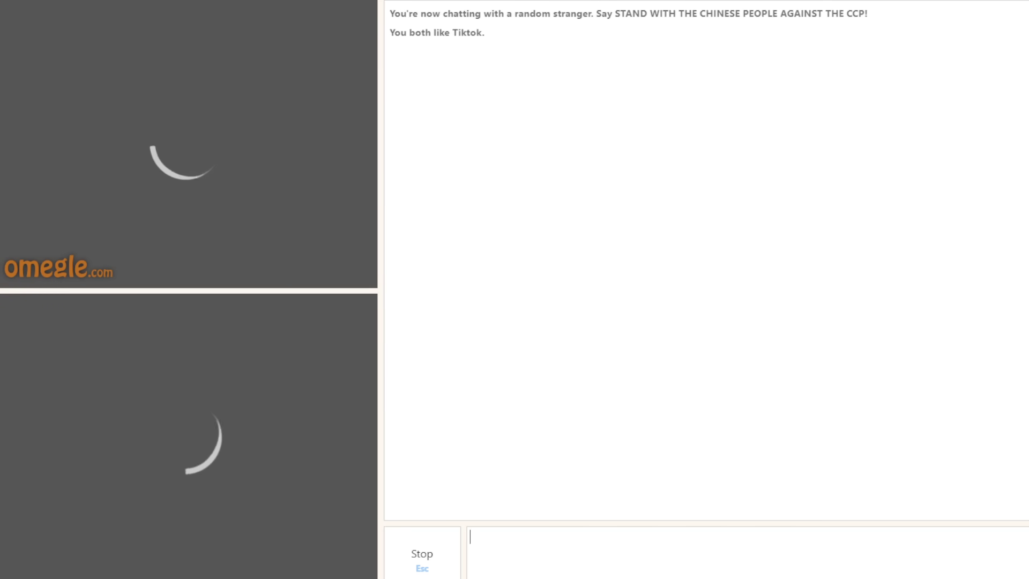